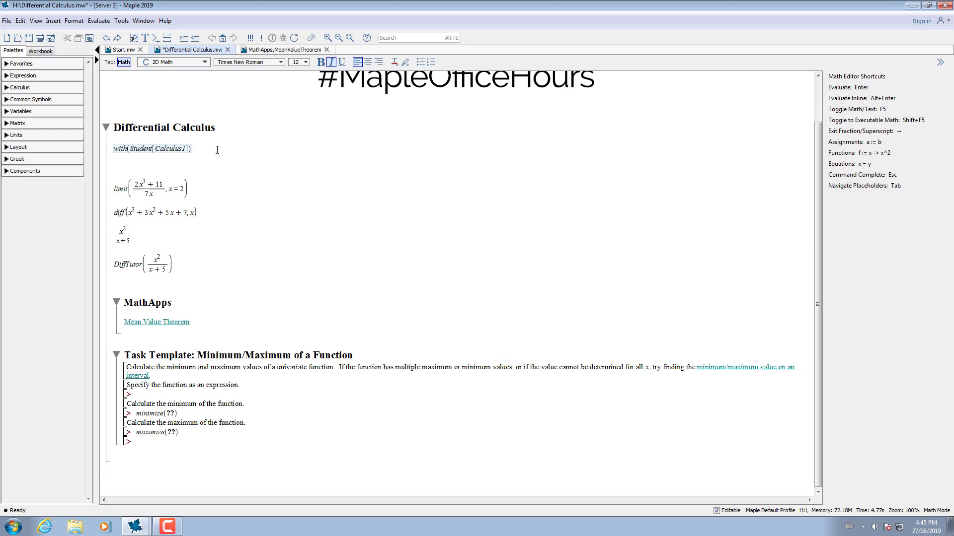
- Execute with(Student[Calculus1]) to list all the package's commands as output (1)
key(Return)
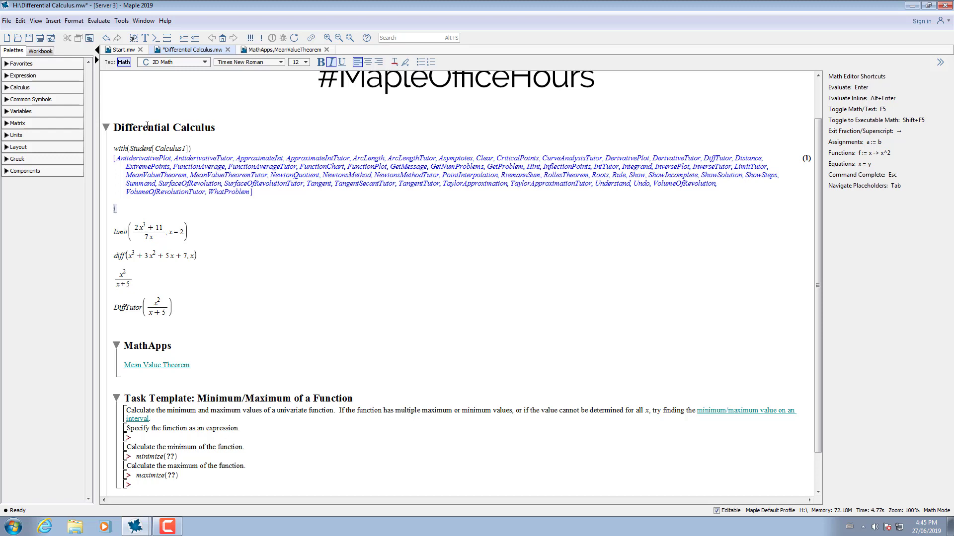
- Build the palette limit of x^2/(x+5) as x approaches 2 and evaluate it to 4/7
click(19, 87)
click(19, 104)
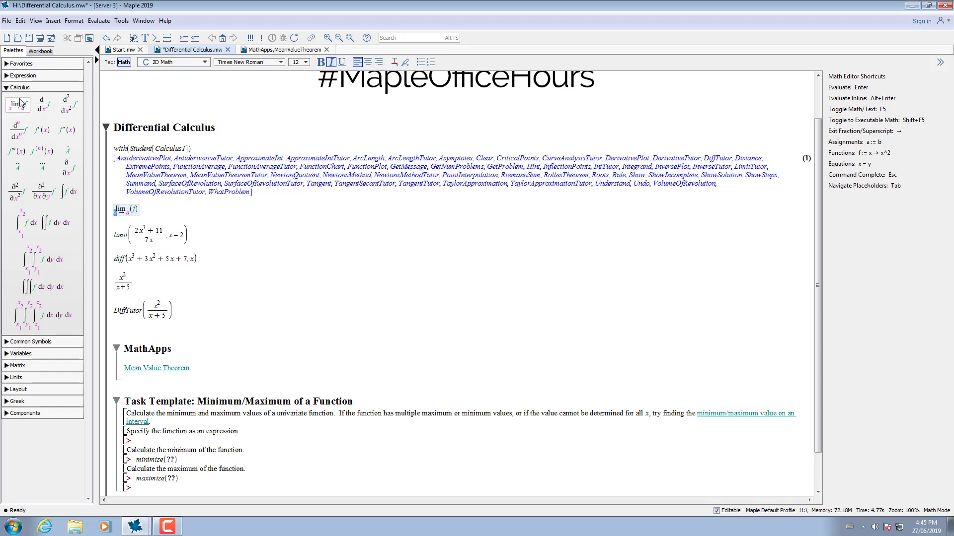
text(x→2 (f)
key(Tab)
text(2)
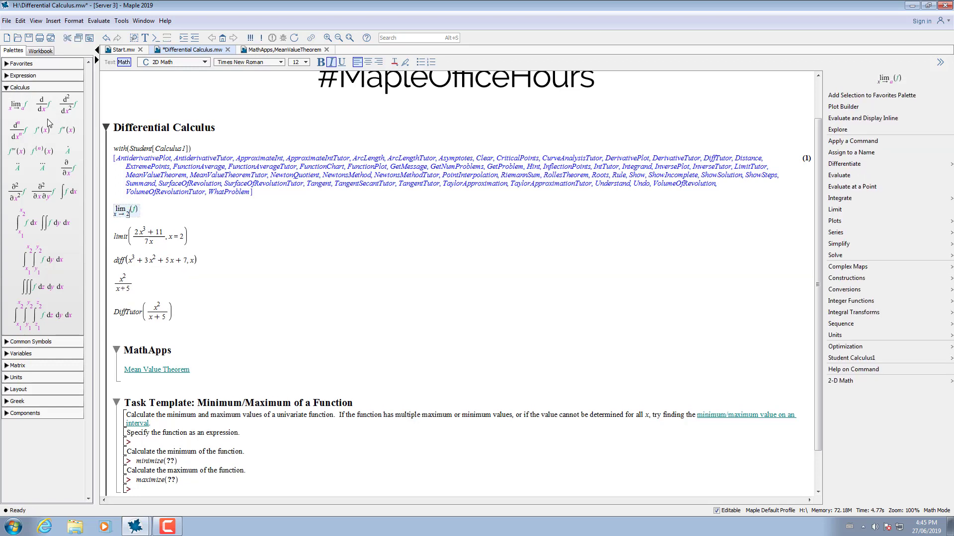
key(Tab)
text(x)
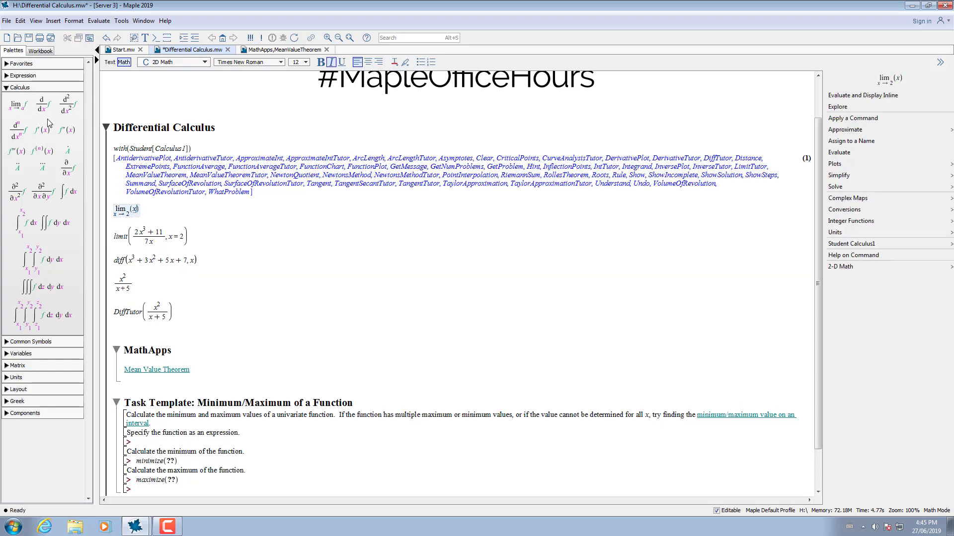
text(^2)
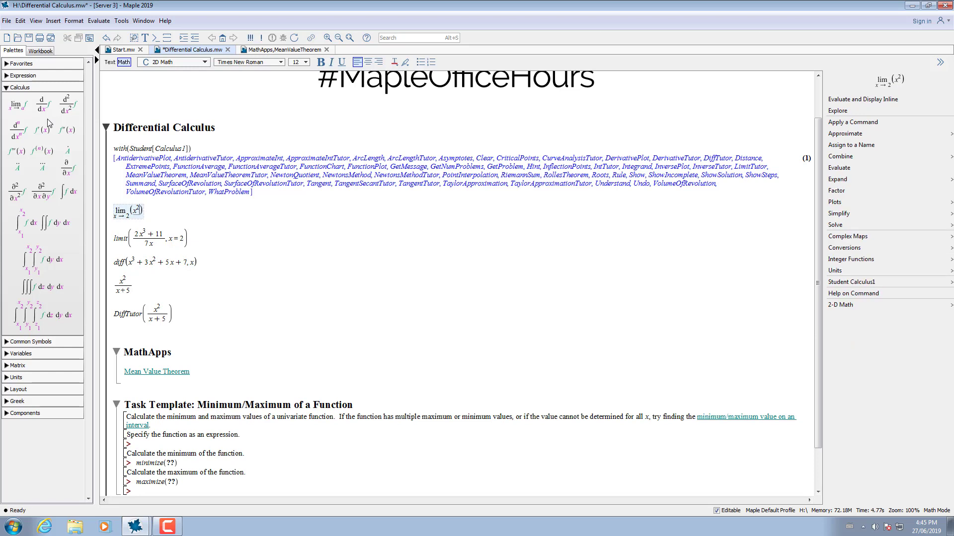
text(/(x)
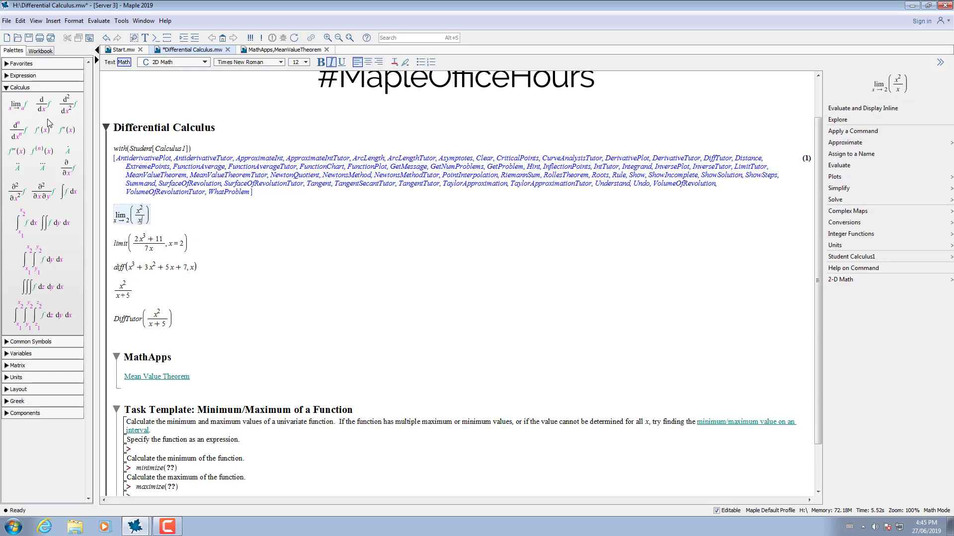
text(+5)
key(Return)
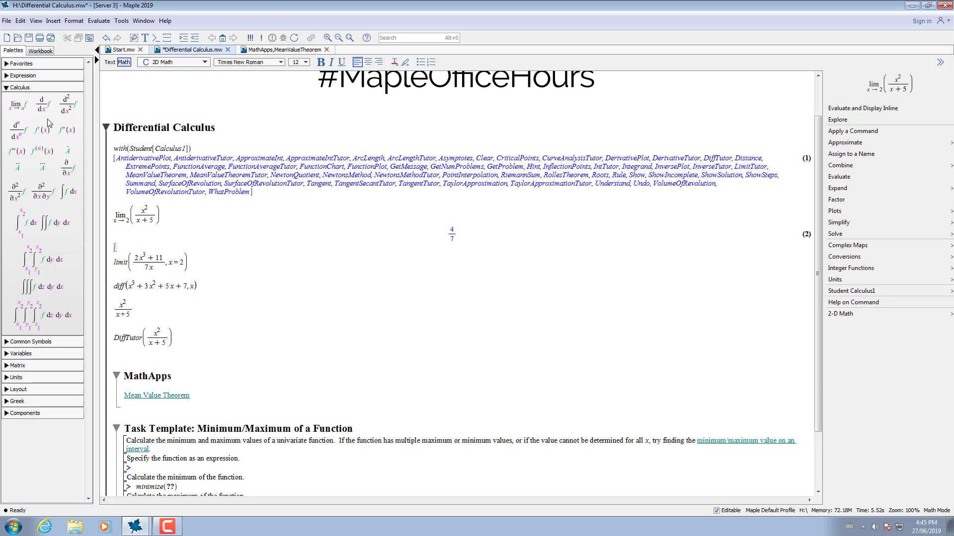
key(Down)
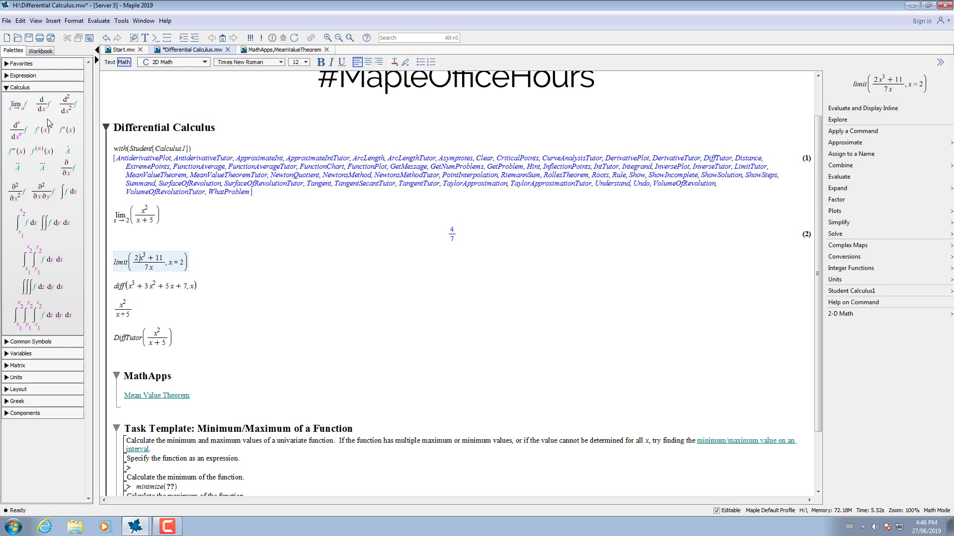
- Evaluate the limit of (2x³+11)/(7x) at x=2 (27/14) and diff of x³+3x²+5x+7 (3x²+6x+5)
key(Return)
key(Down)
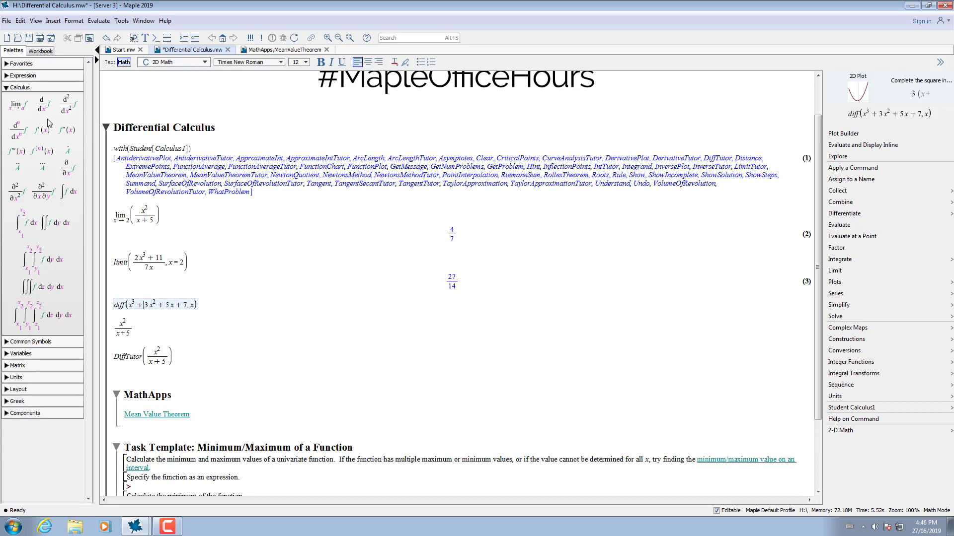
key(Return)
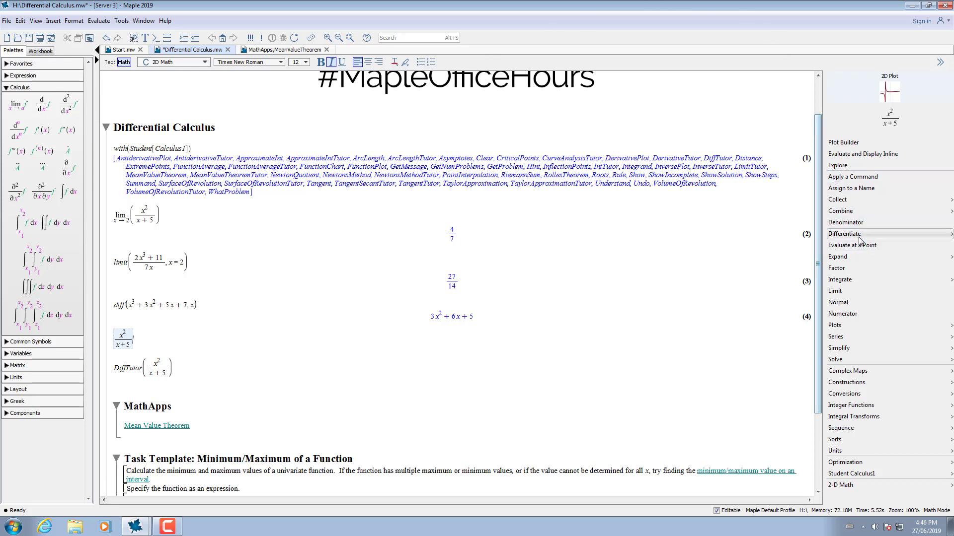
- Differentiate x^2/(x+5) with respect to x from the context panel, giving 2x/(x+5) − x²/(x+5)²
mouse_move(861, 237)
click(908, 248)
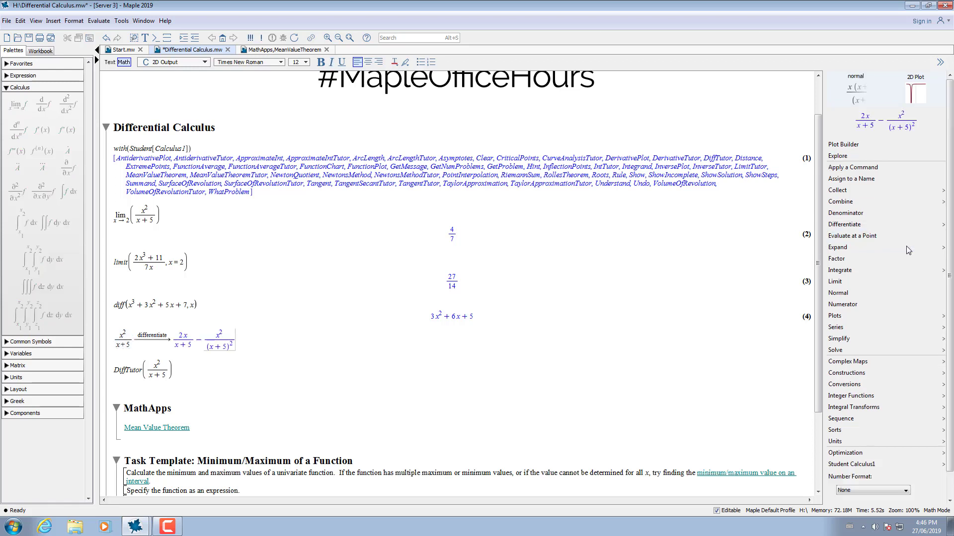
click(283, 359)
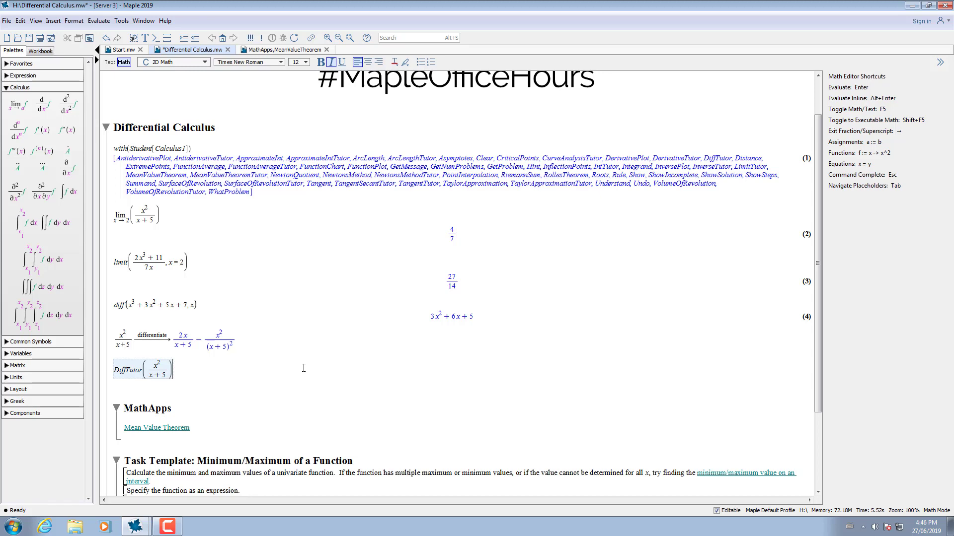
- Run DiffTutor on x^2/(x+5), reveal hint, next step and all steps, and insert the derivation
key(Return)
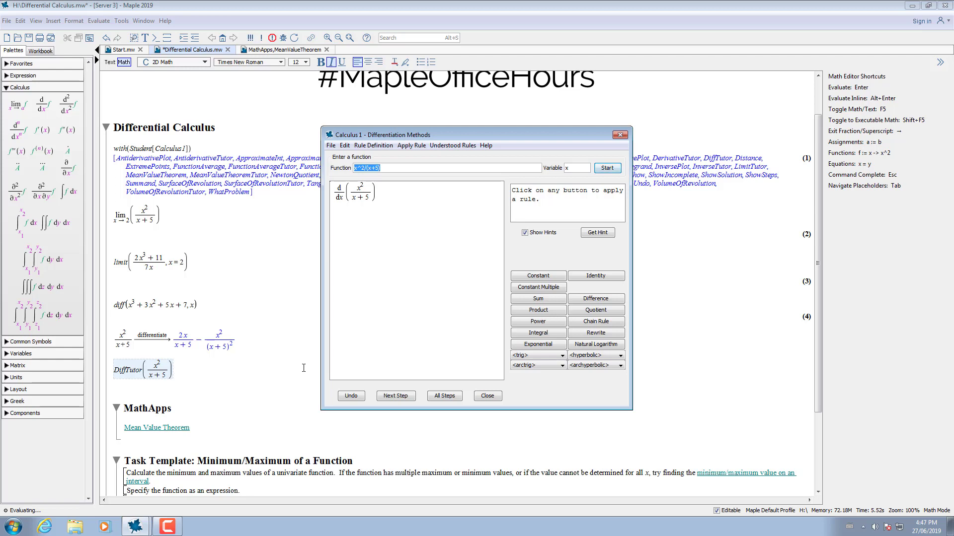
click(595, 234)
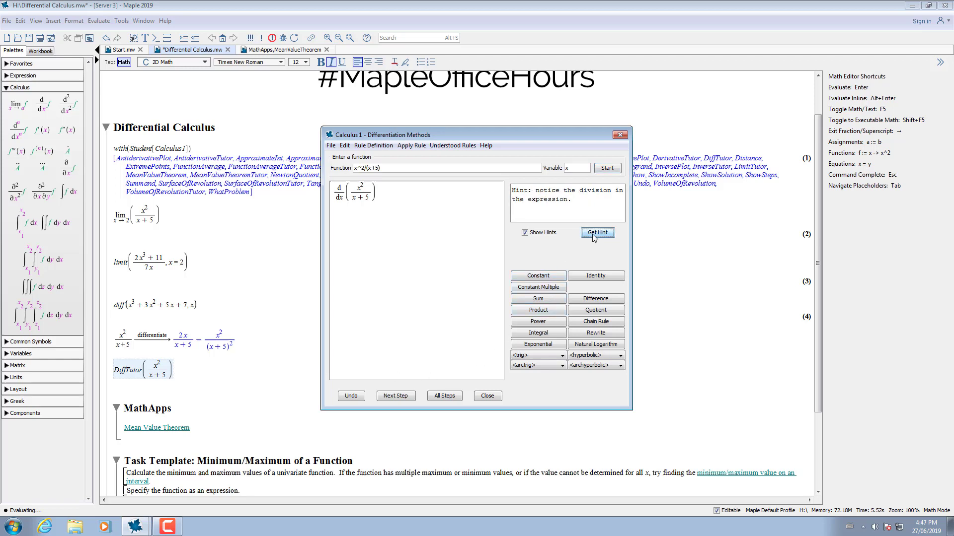
click(403, 396)
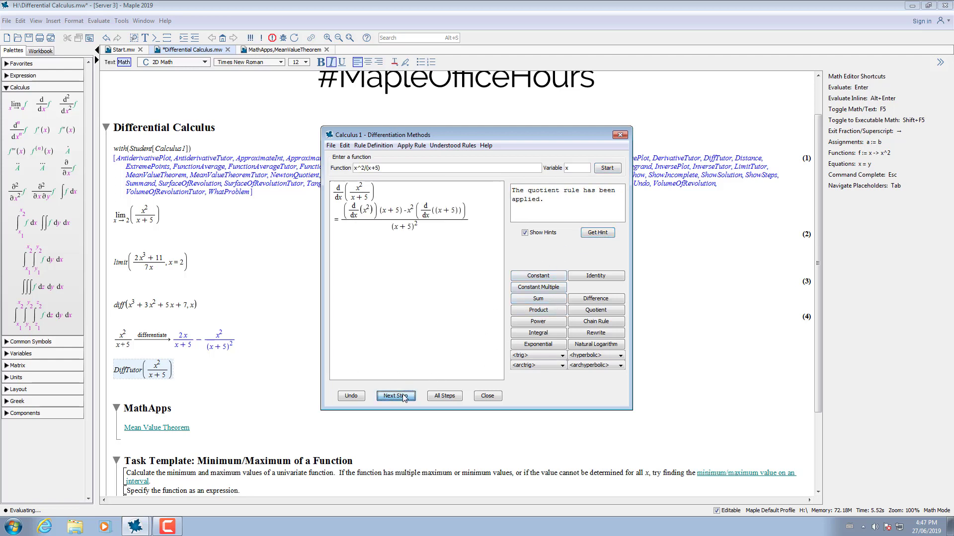
click(435, 398)
click(486, 397)
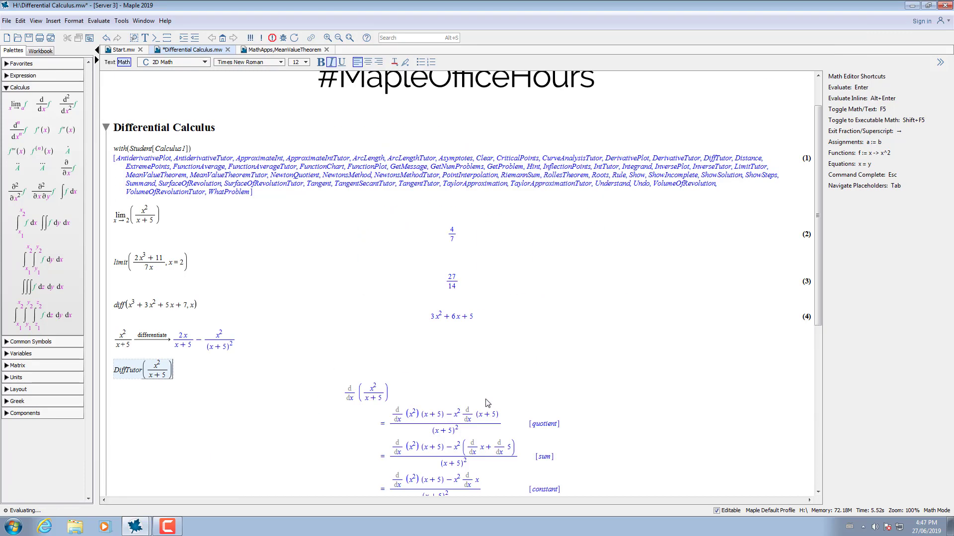
scroll(486, 400, down, 8)
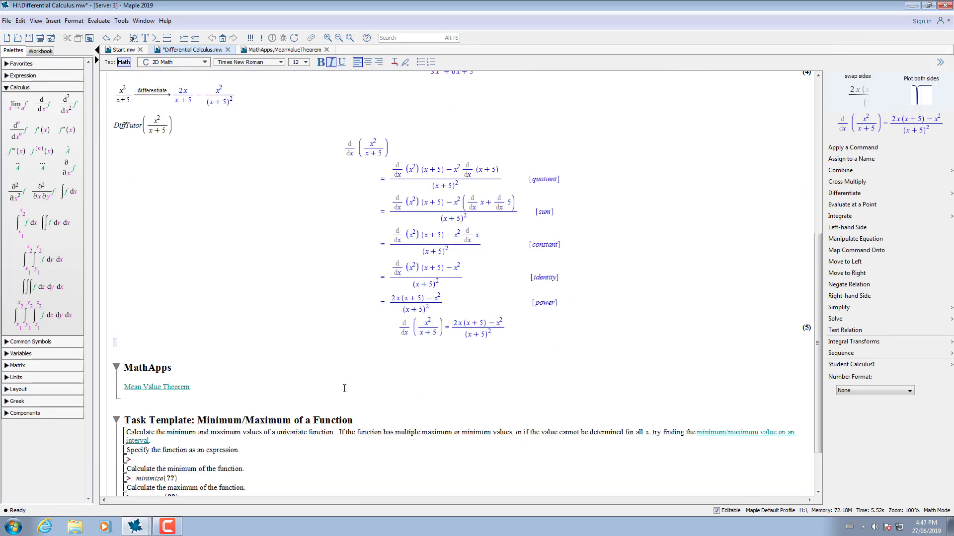
click(344, 388)
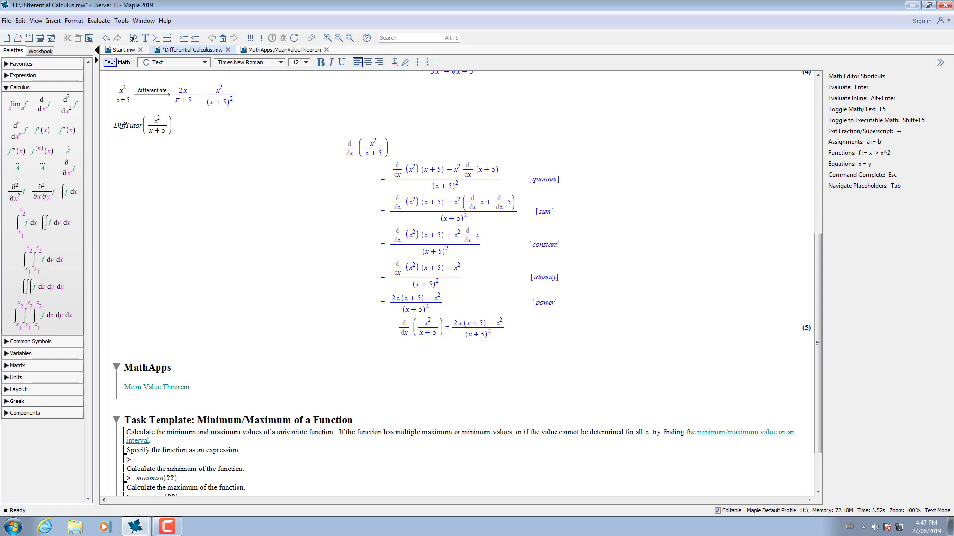
- Launch the Calculus > Differential > Mean Value Theorem app from Tools > Math Apps
click(121, 21)
click(140, 43)
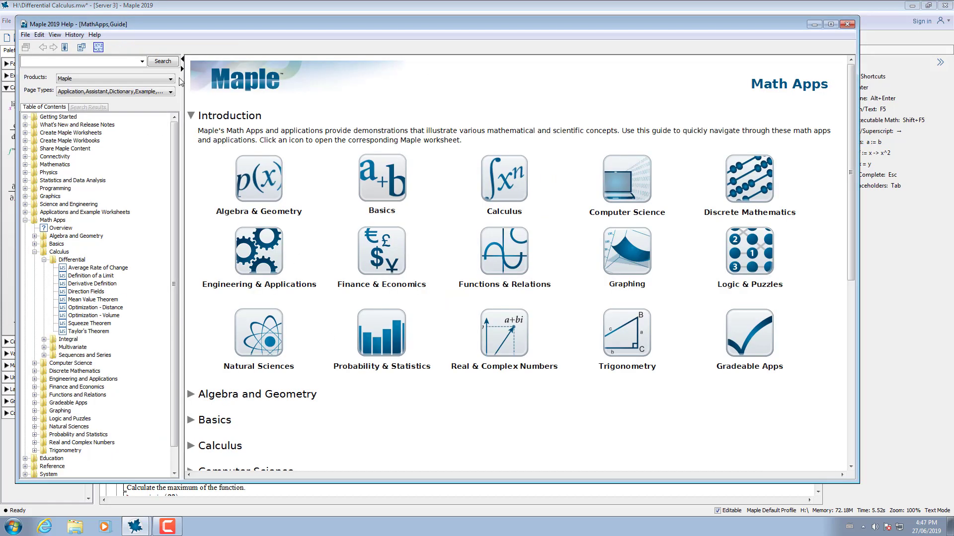
click(105, 300)
scroll(243, 205, up, 6)
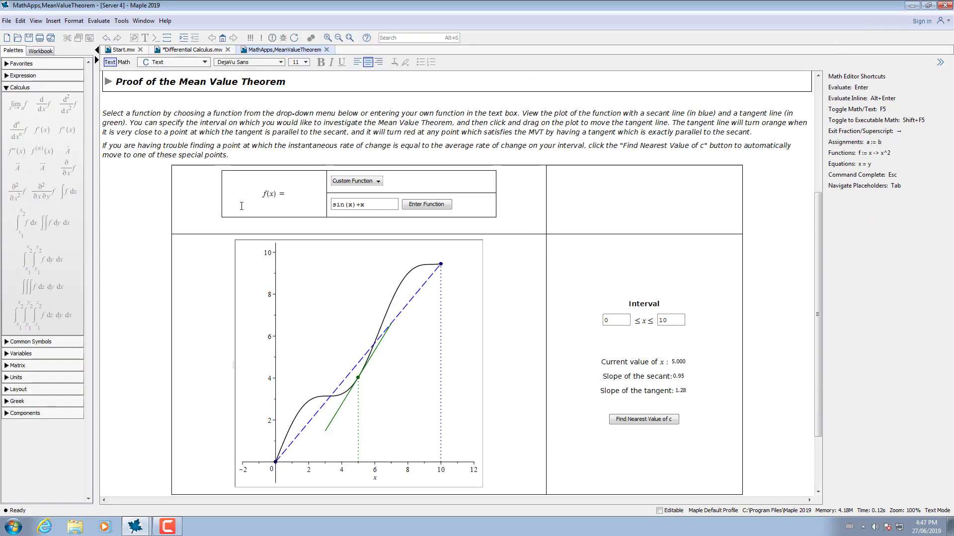
scroll(243, 205, up, 3)
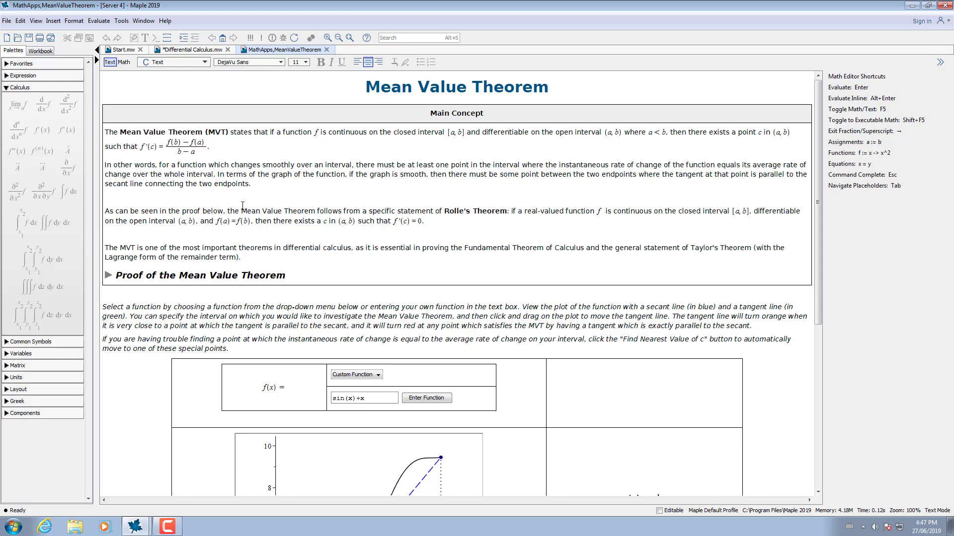
- Plot the sample functions x*sin(x) and then cos(x) + x in the app
click(371, 374)
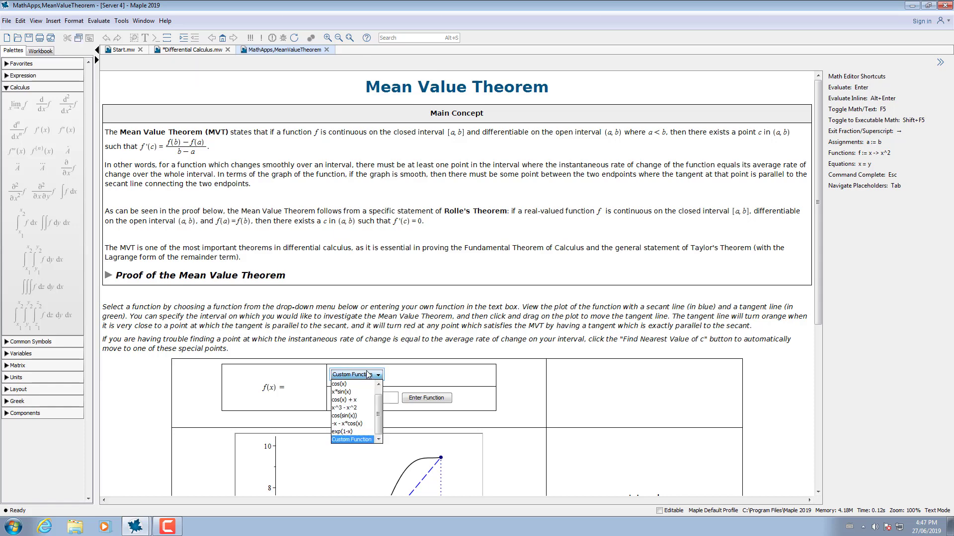
click(353, 392)
scroll(355, 392, down, 5)
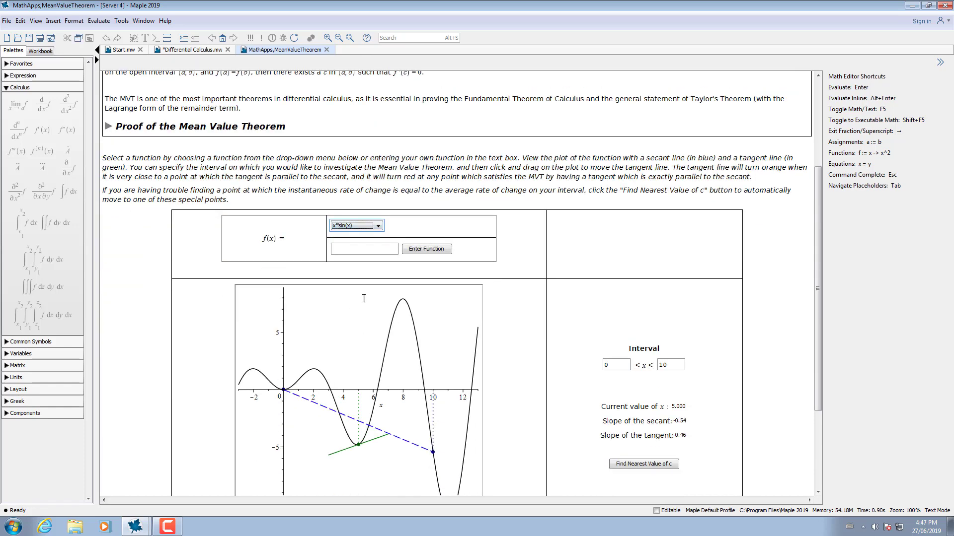
click(376, 228)
click(361, 261)
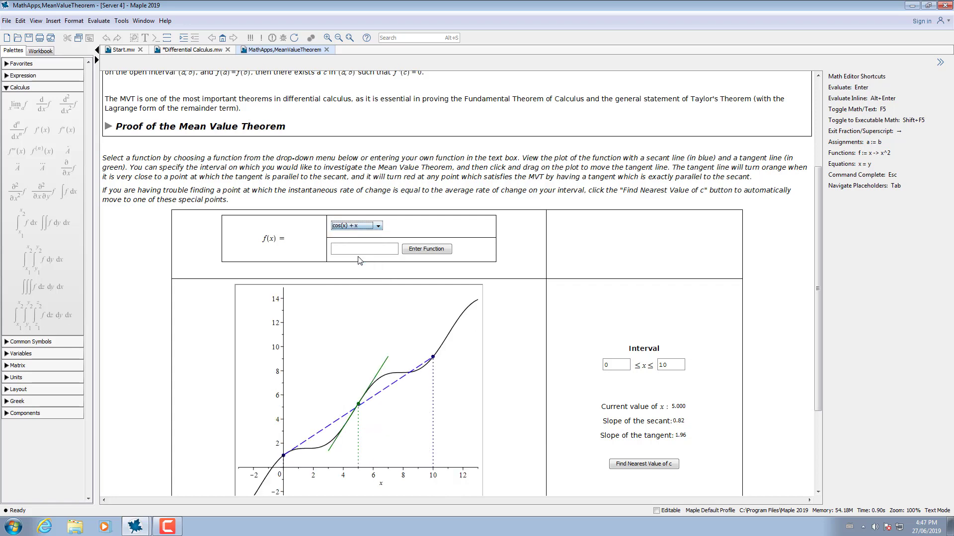
- Plot the custom function sin(x)+x, then return to the Differential Calculus worksheet
click(376, 228)
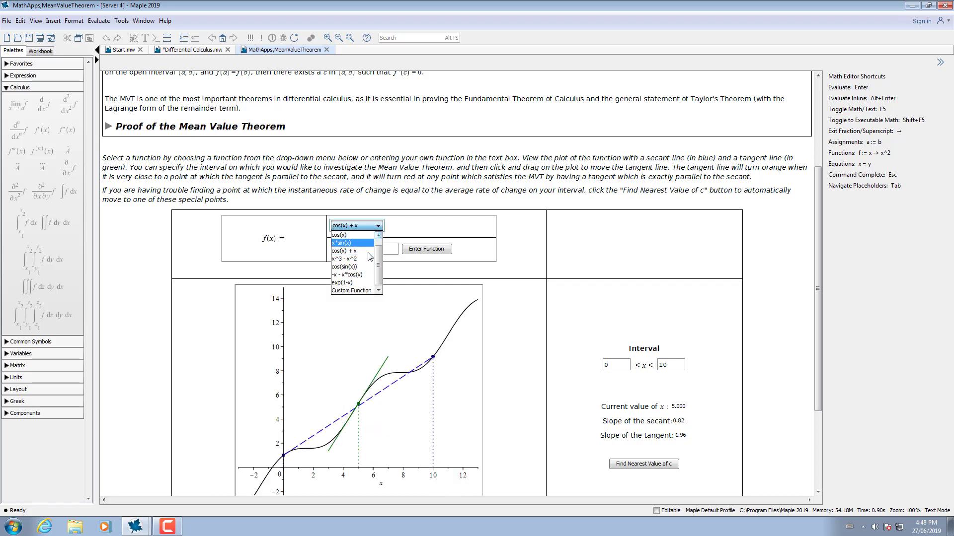
click(353, 291)
click(369, 250)
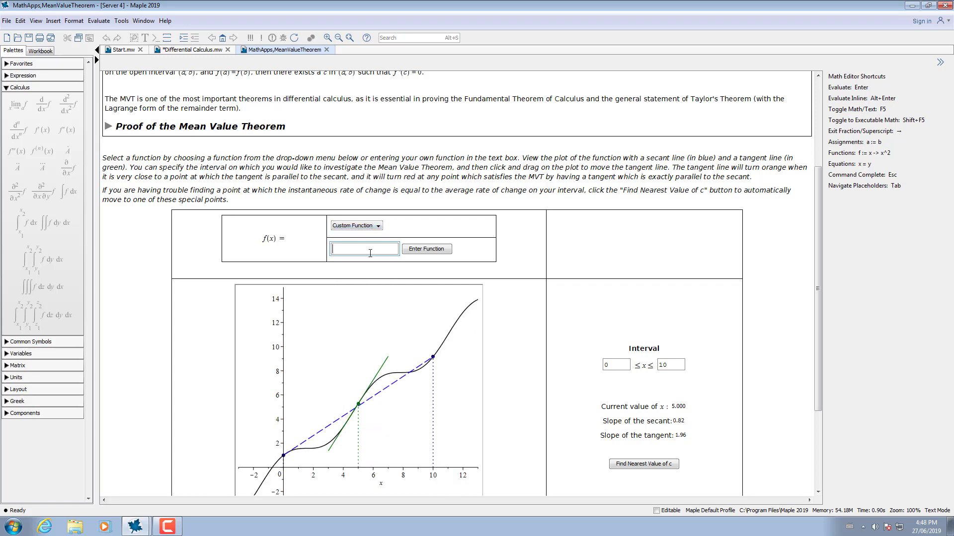
text(sin(x)+x)
click(432, 252)
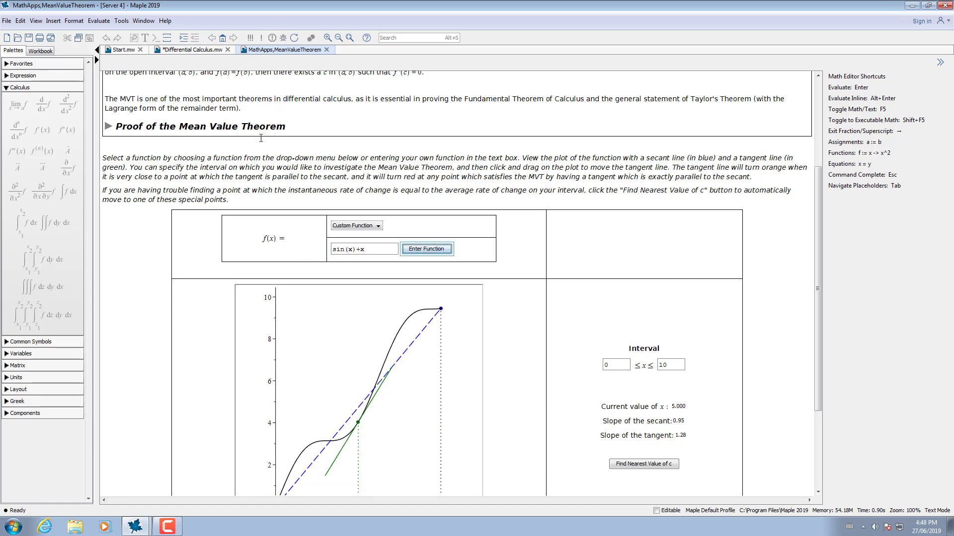
click(205, 51)
scroll(288, 149, down, 4)
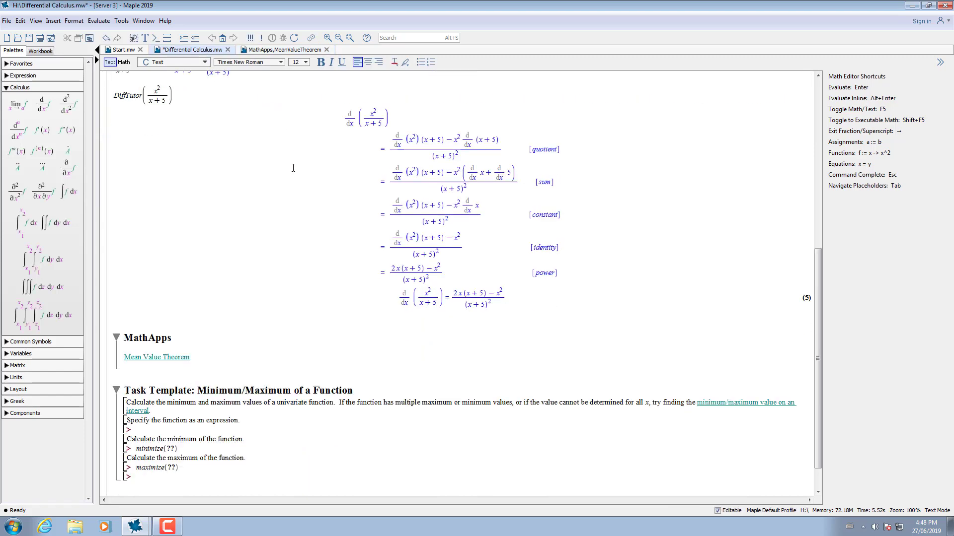
click(268, 322)
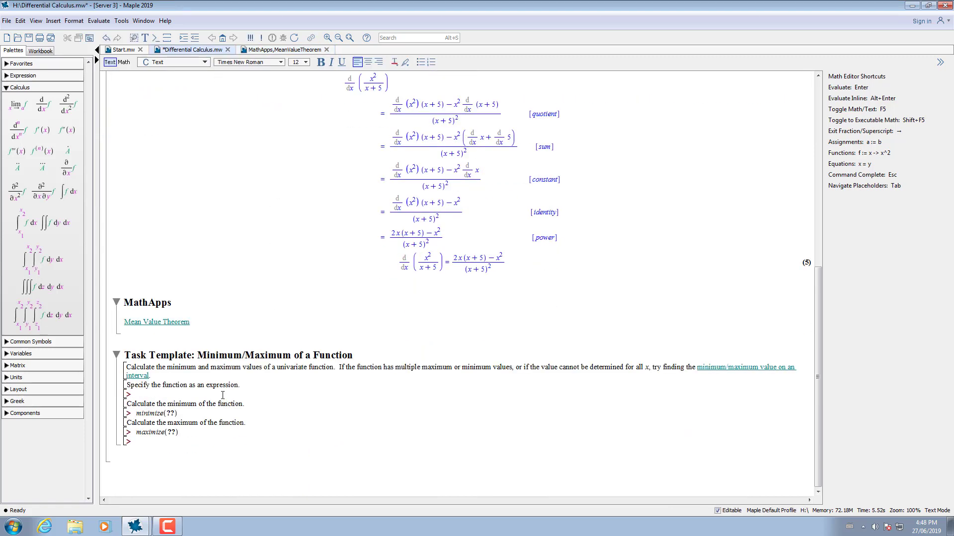
click(223, 394)
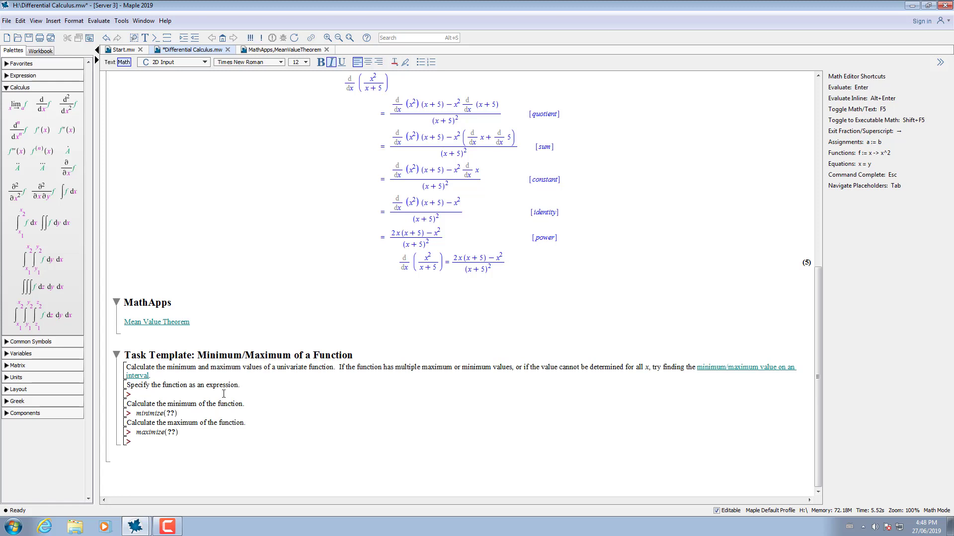